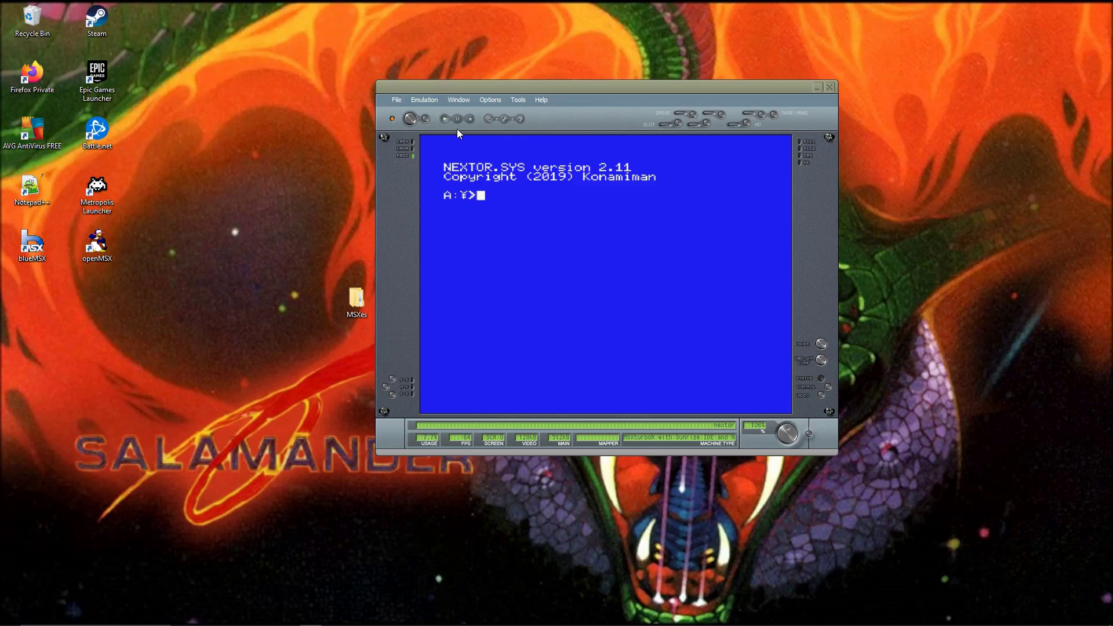
# - Insert a new 200 MB hard disk image named HD2Slave as the IDE2 Sunrise Secondary drive and reset the emulated machine
pyautogui.click(397, 100)
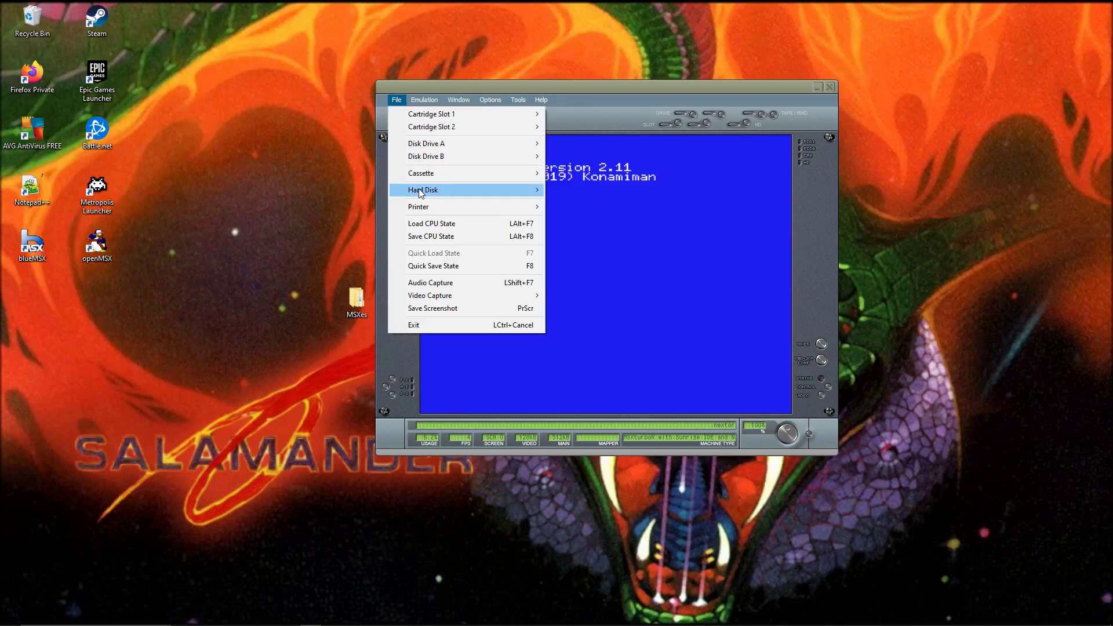
pyautogui.moveTo(418, 189)
pyautogui.moveTo(599, 203)
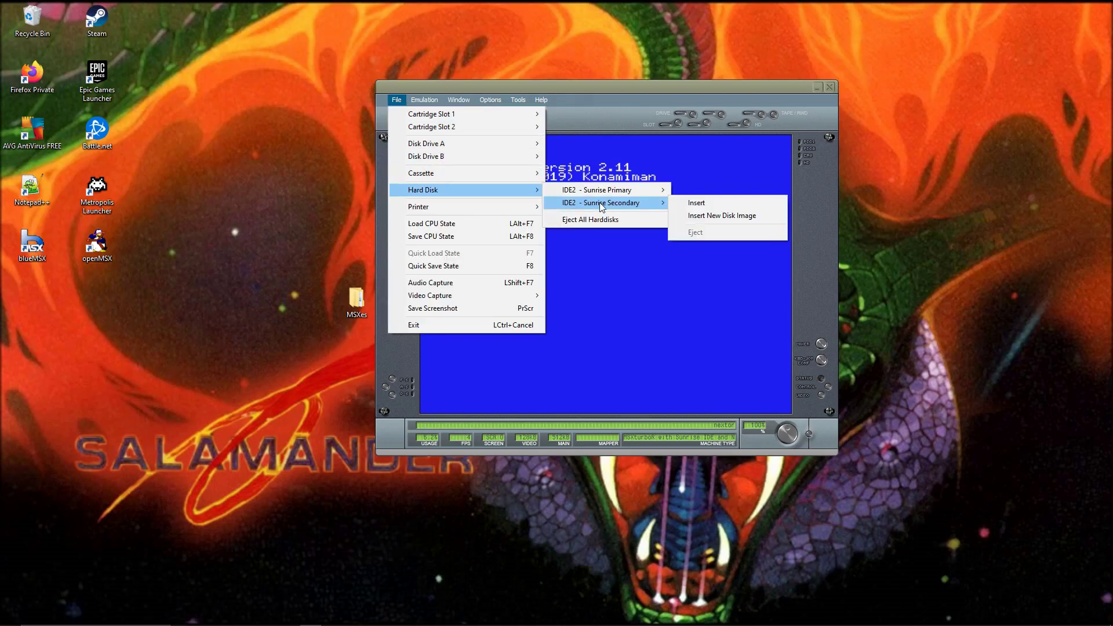
pyautogui.click(718, 216)
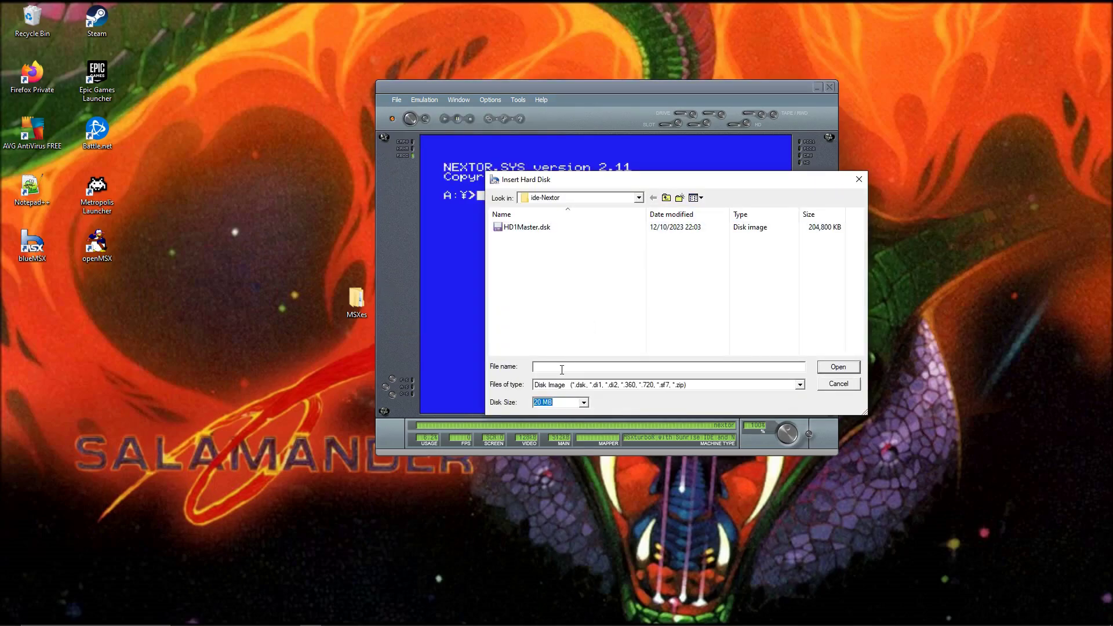
pyautogui.write('H')
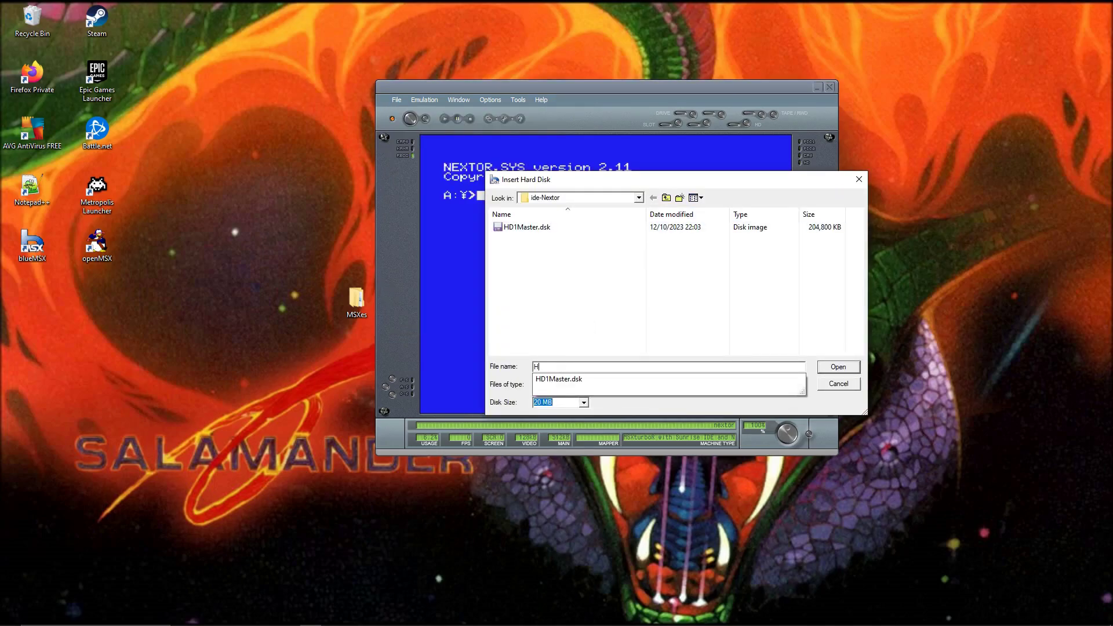
pyautogui.write('D2Sla')
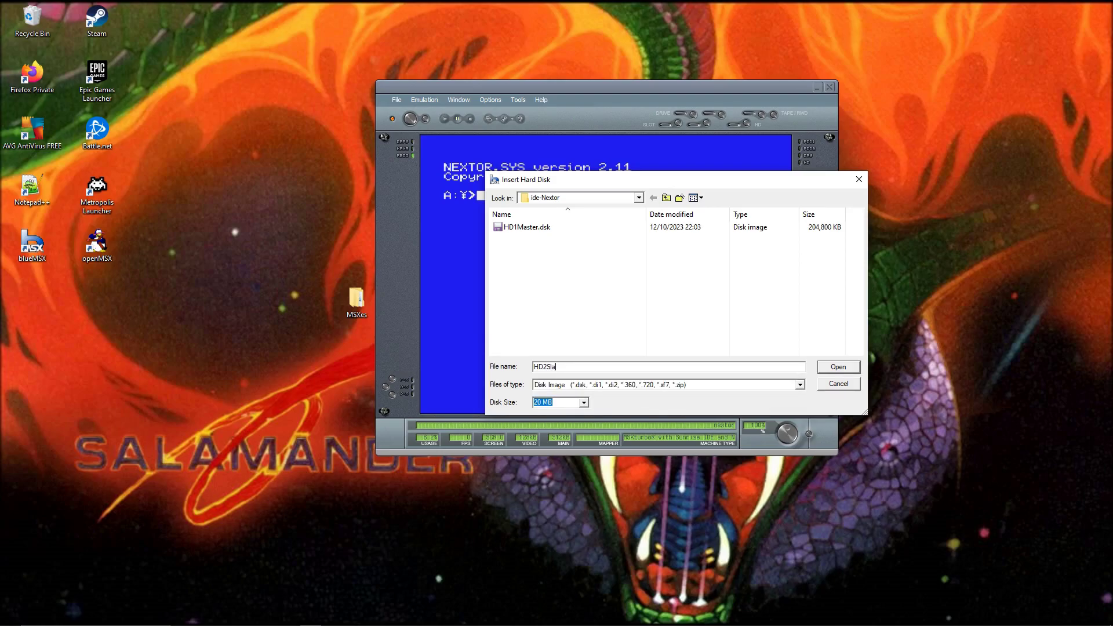
pyautogui.write('ve')
pyautogui.click(586, 405)
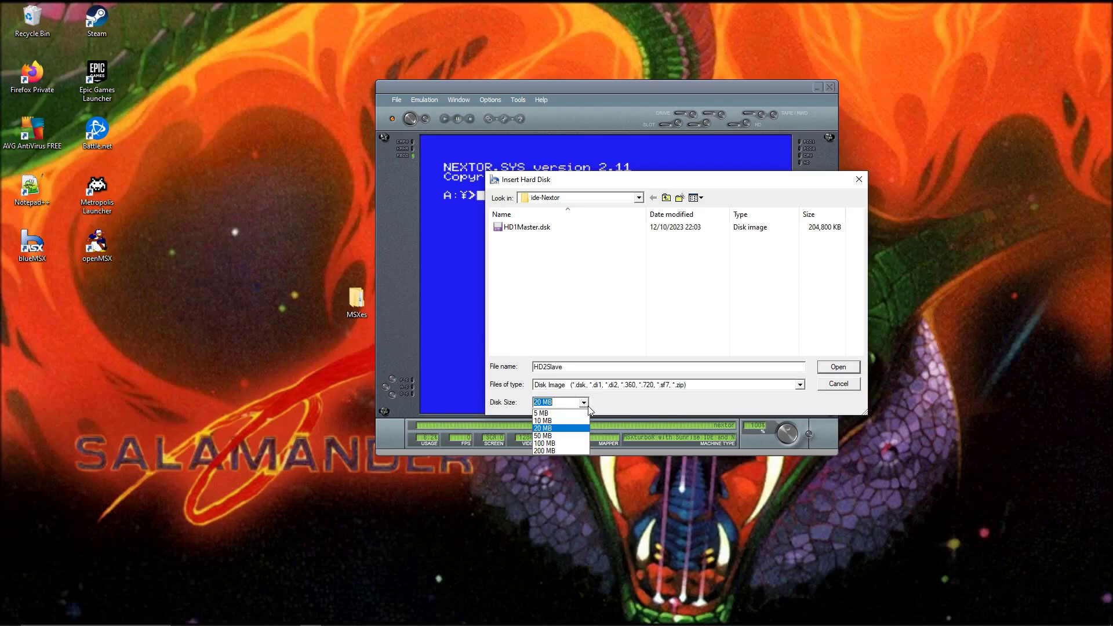
pyautogui.click(545, 450)
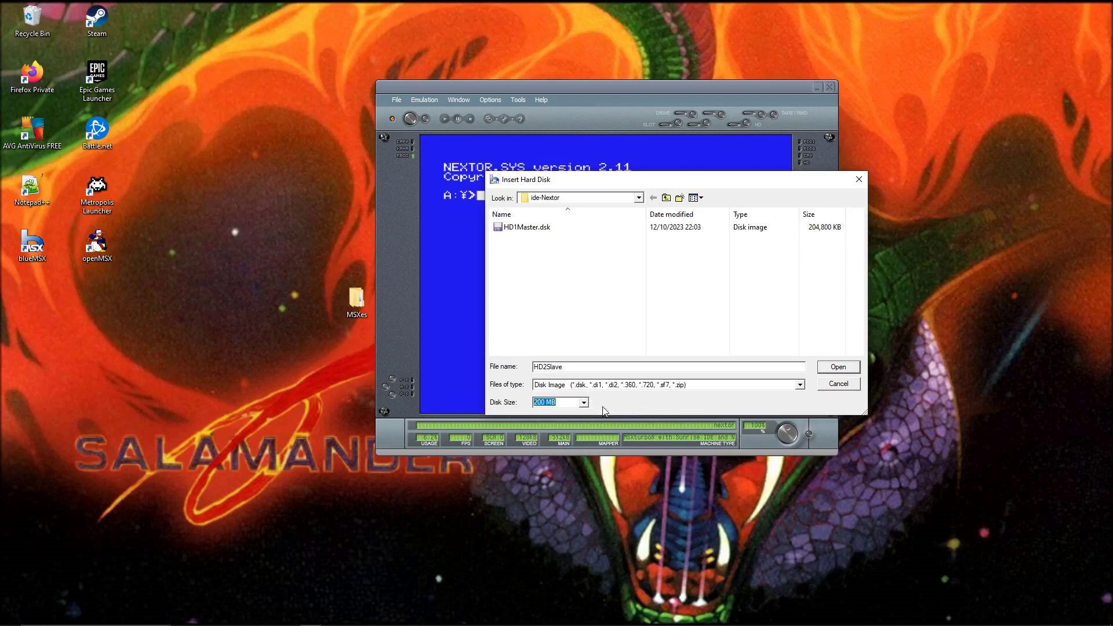
pyautogui.click(839, 367)
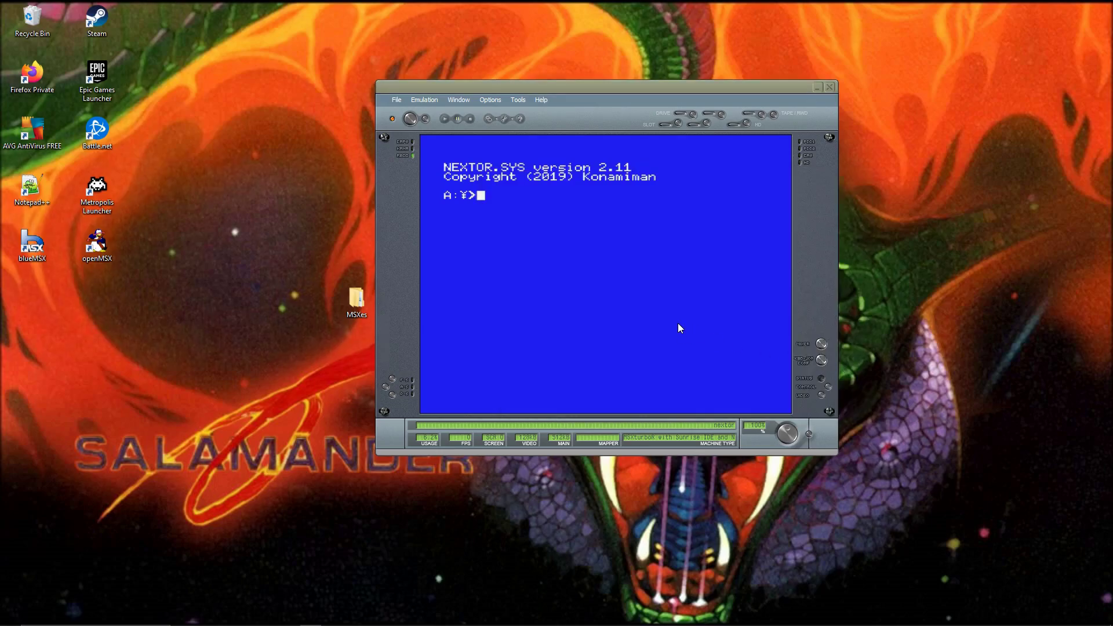
pyautogui.press('F12')
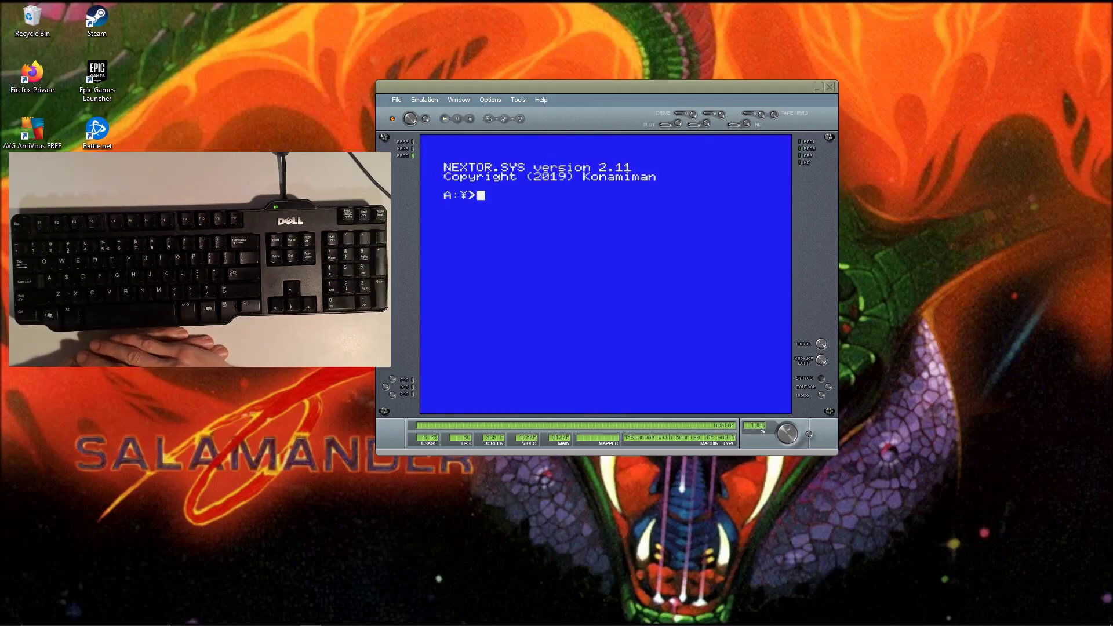
# - Enter MSX BASIC and start the Nextor disk partitioning tool with call fdisk
pyautogui.write('basic')
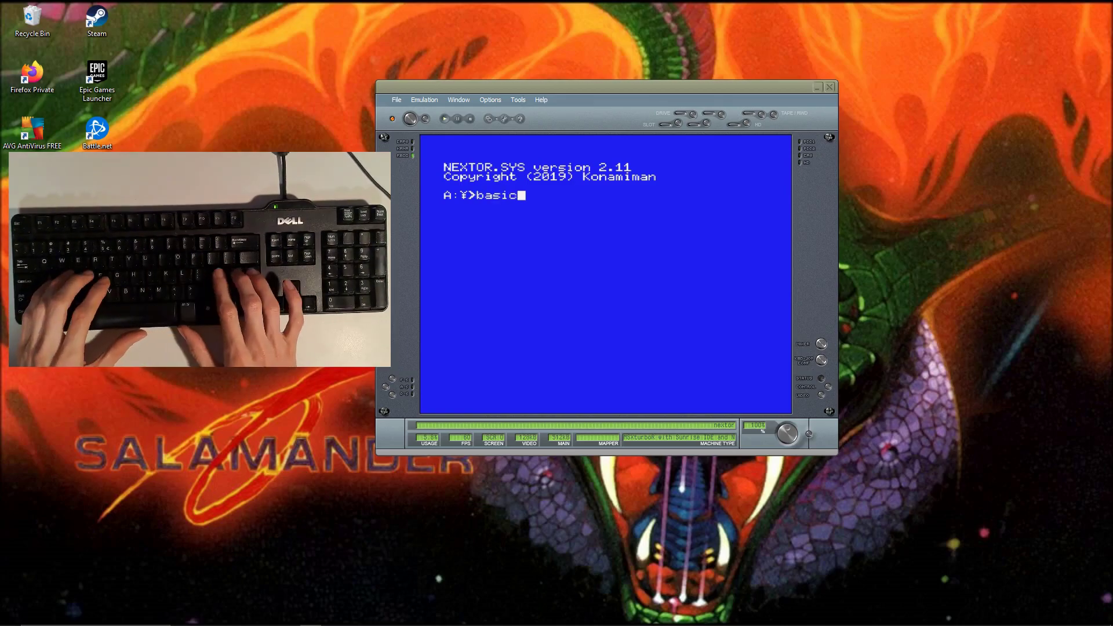
pyautogui.press('Return')
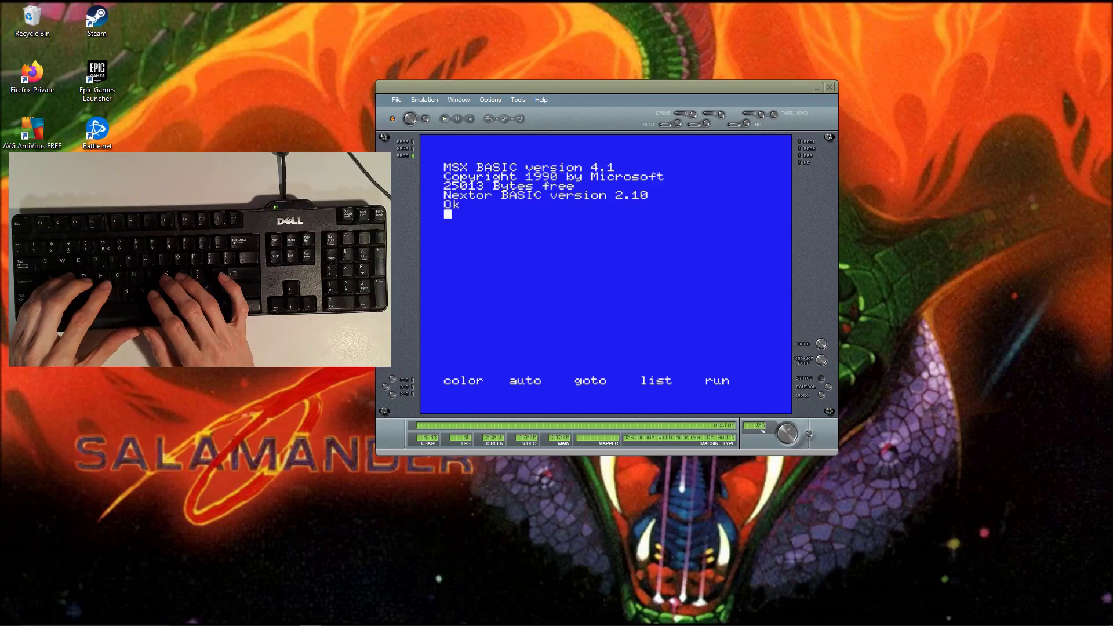
pyautogui.write('ca')
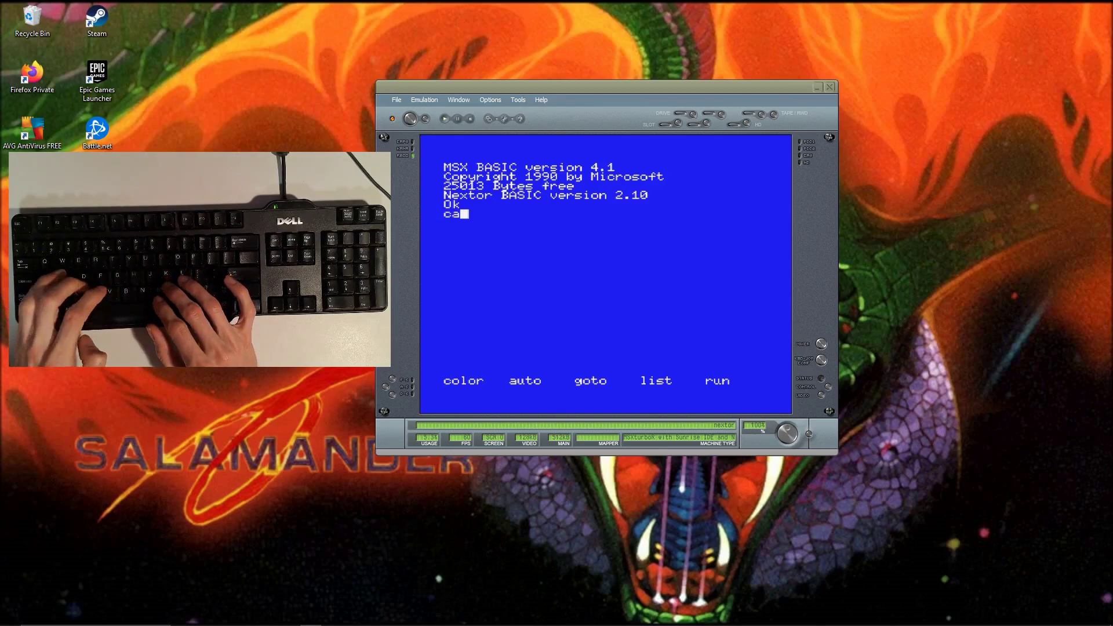
pyautogui.write('ll fdisk')
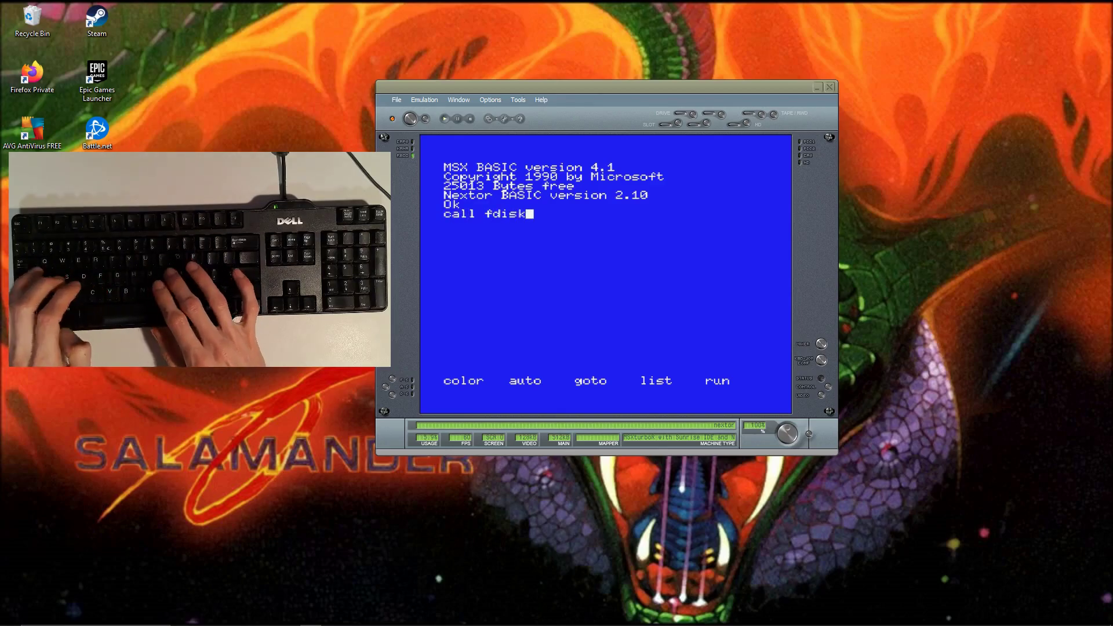
pyautogui.press('Return')
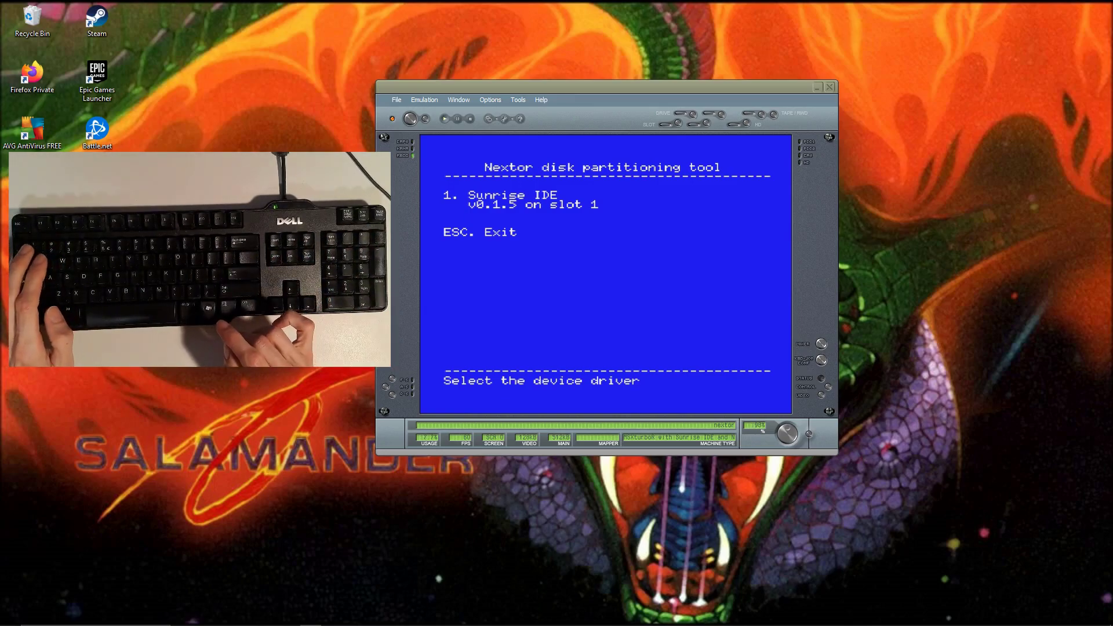
# - Choose the Sunrise IDE driver on slot 1, the second blueMSX device and its logical unit 1
pyautogui.press('1')
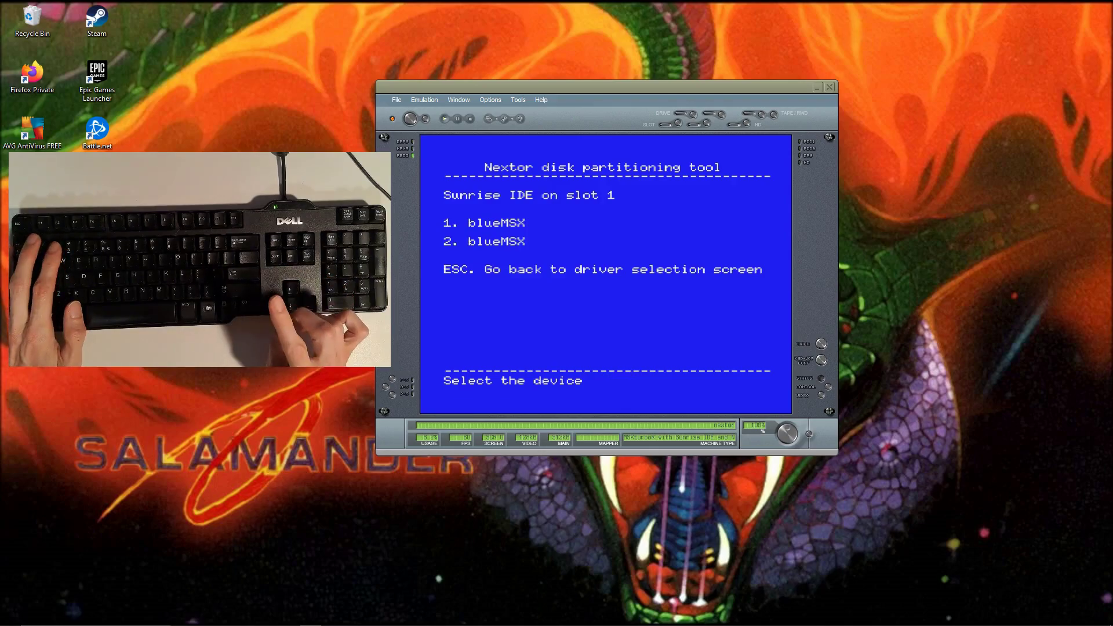
pyautogui.press('2')
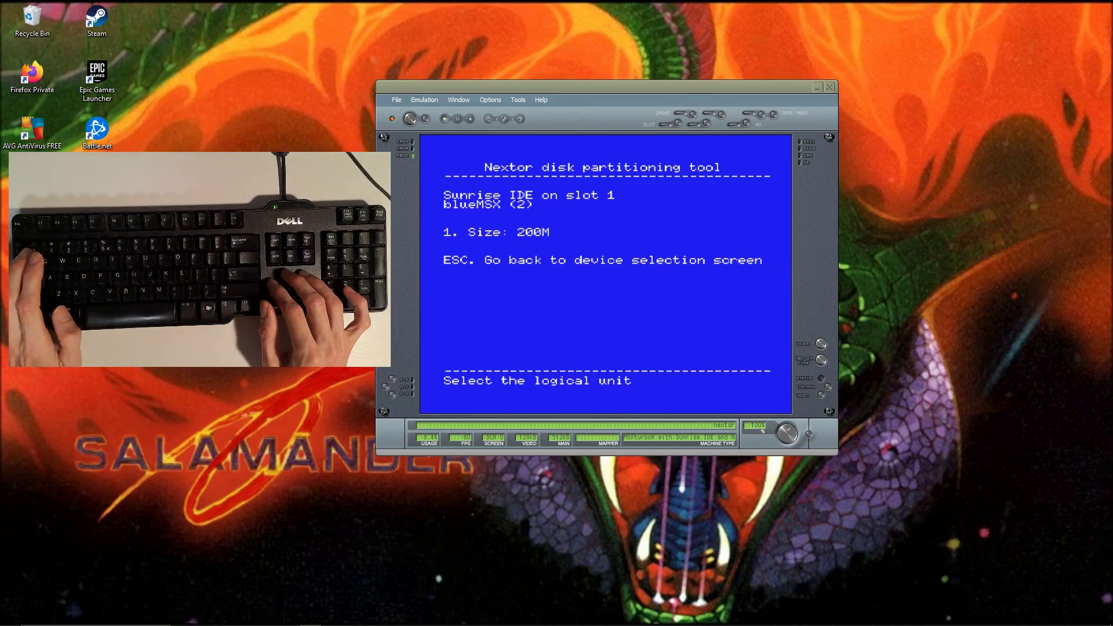
pyautogui.press('1')
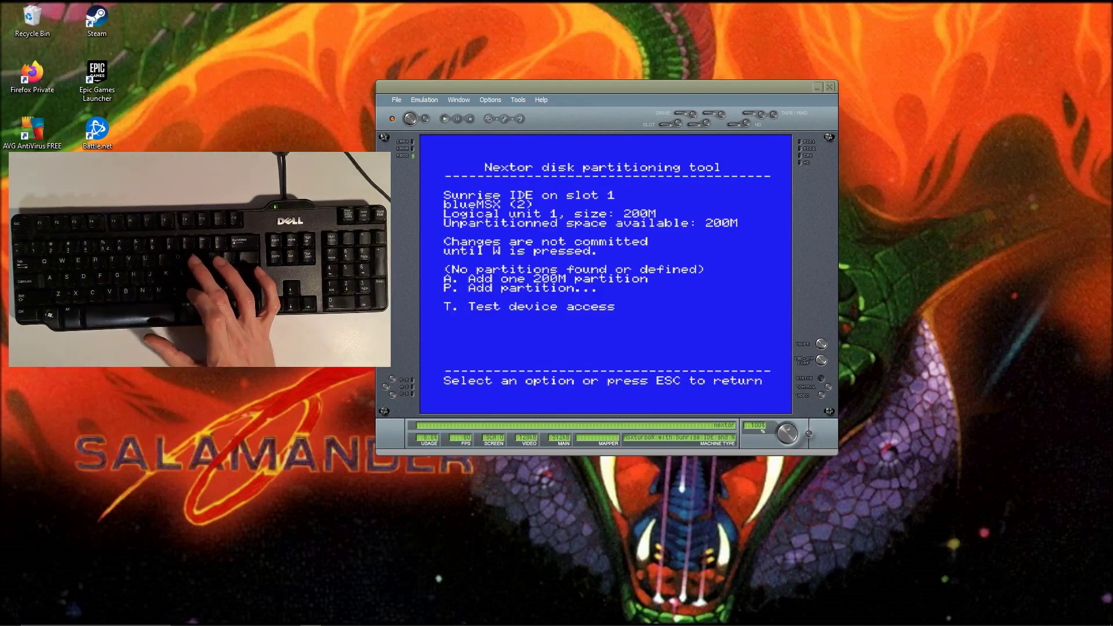
# - Define a 185 MB partition on the second disk and a 15 MB partition in the remaining space
pyautogui.press('p')
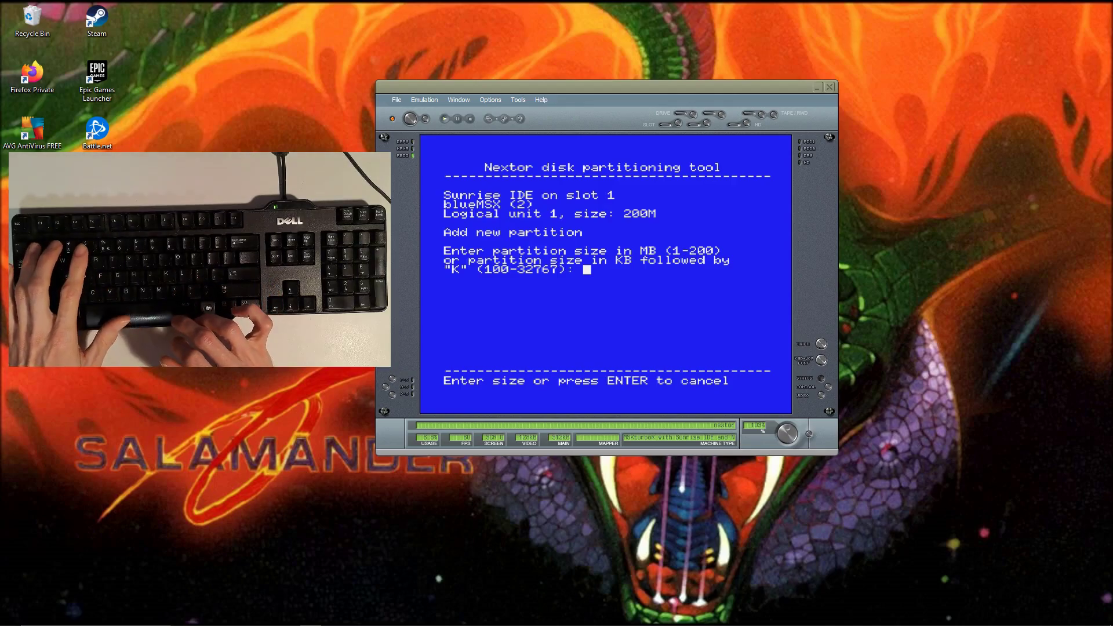
pyautogui.write('185')
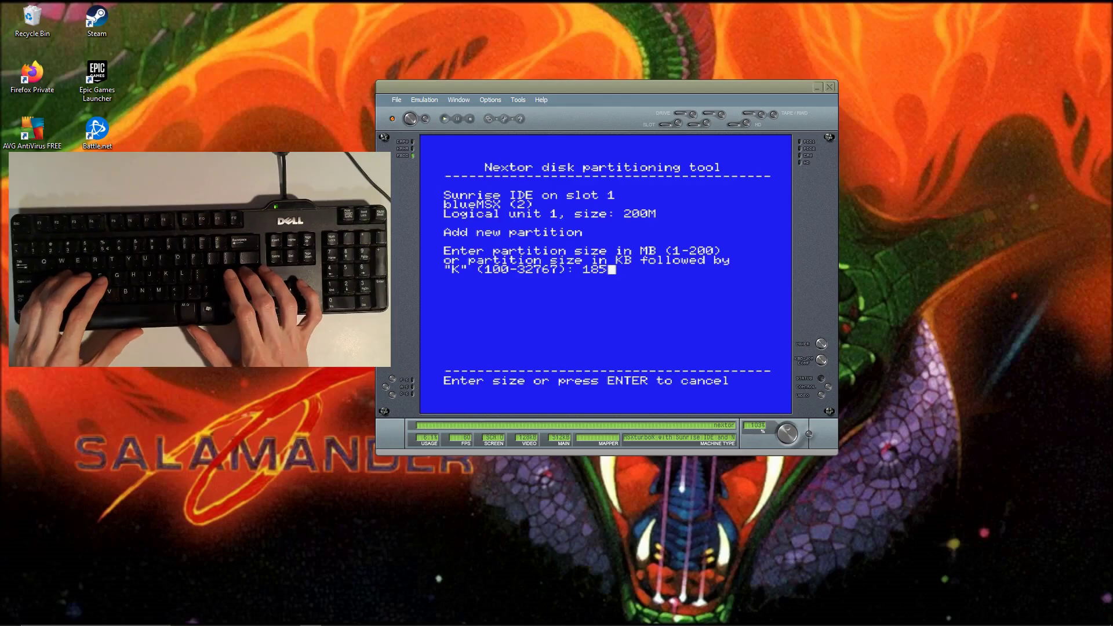
pyautogui.press('Return')
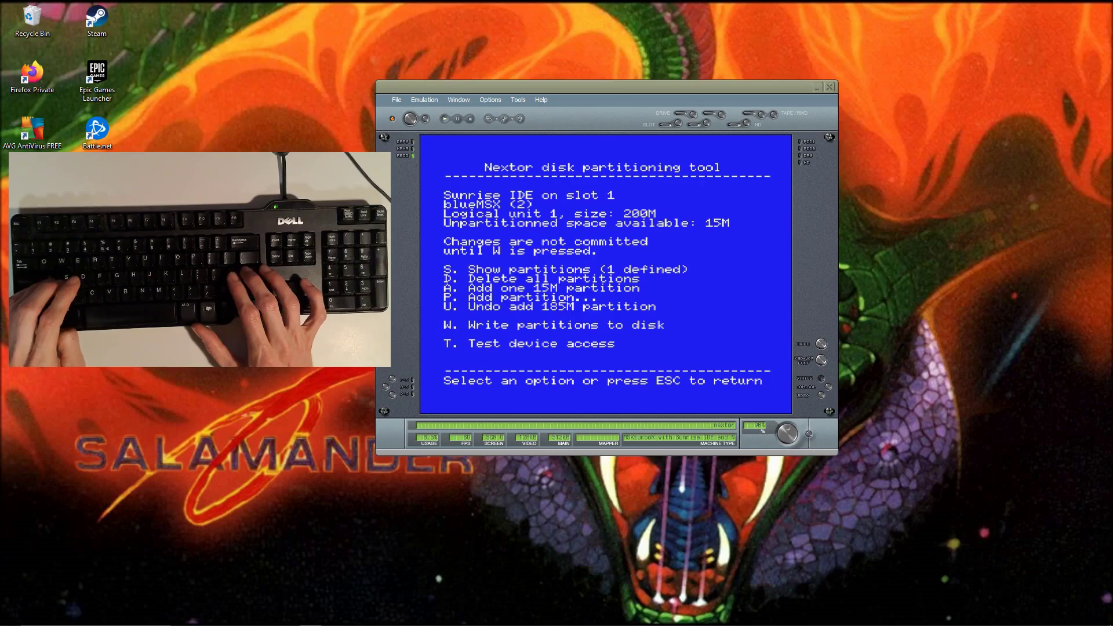
pyautogui.press('a')
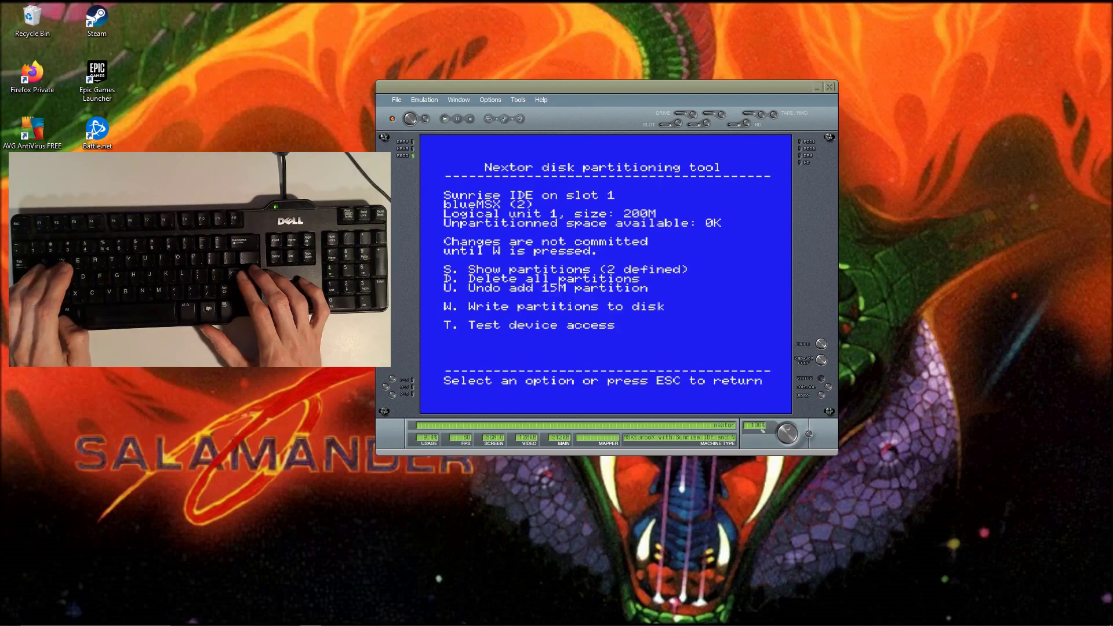
# - Write the defined partitions to the second disk, confirm the operation and reset the emulated machine
pyautogui.press('w')
pyautogui.press('y')
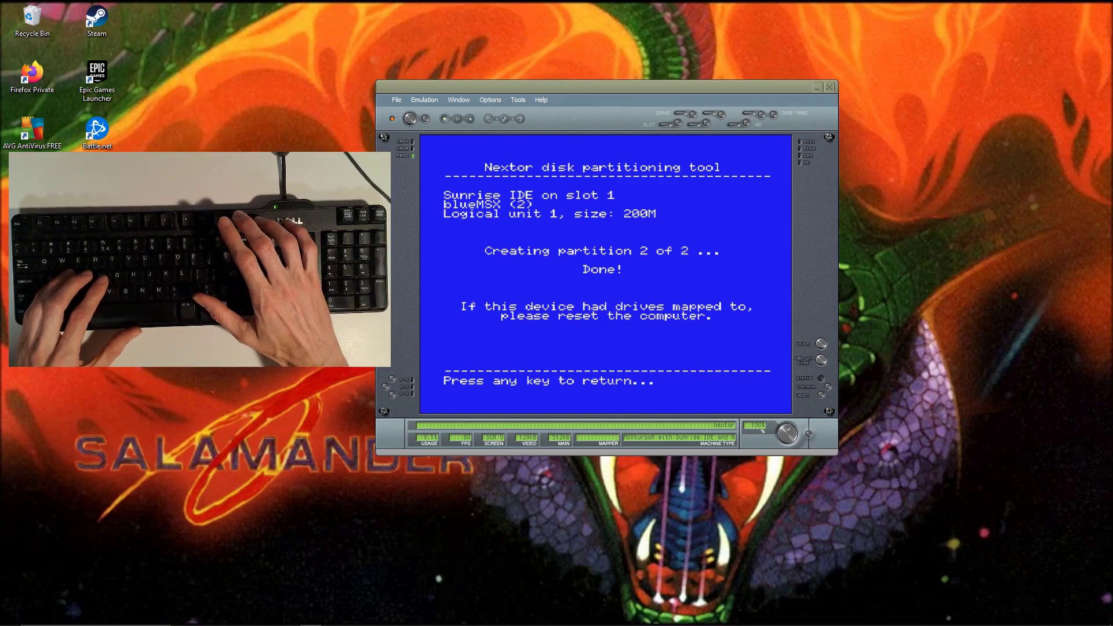
pyautogui.press('F12')
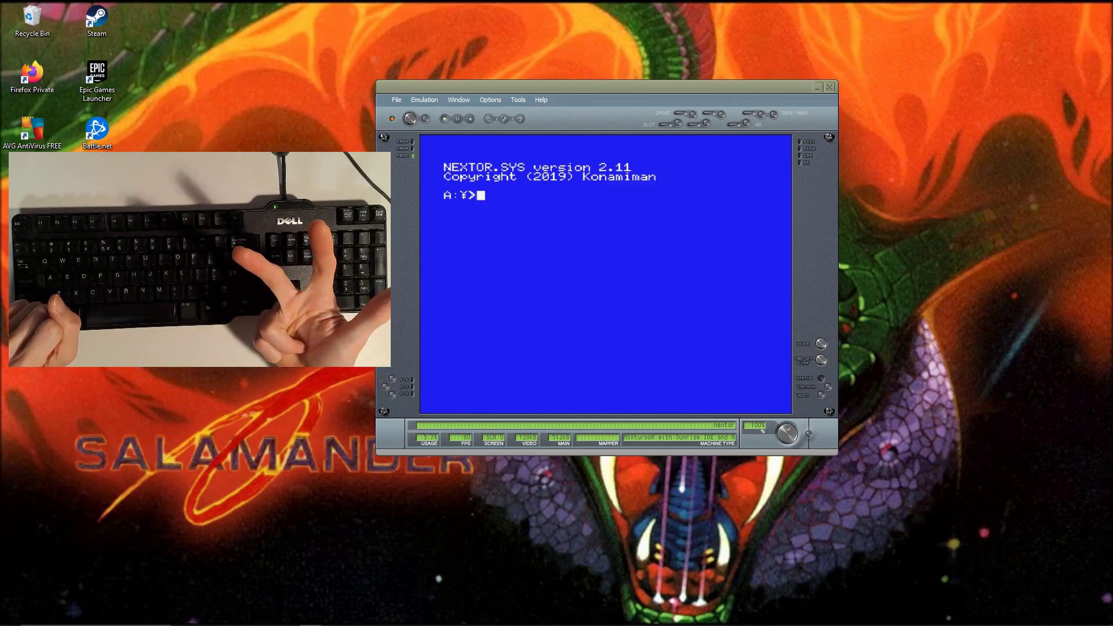
# - List the directory of drive A: with dir
pyautogui.write('di')
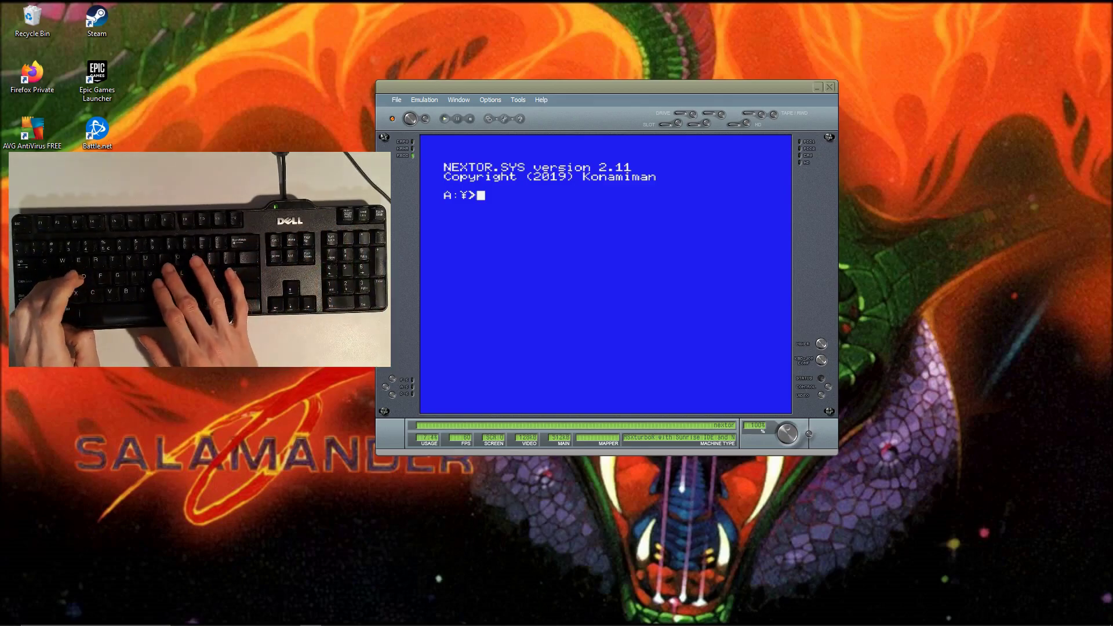
pyautogui.write('r')
pyautogui.press('Return')
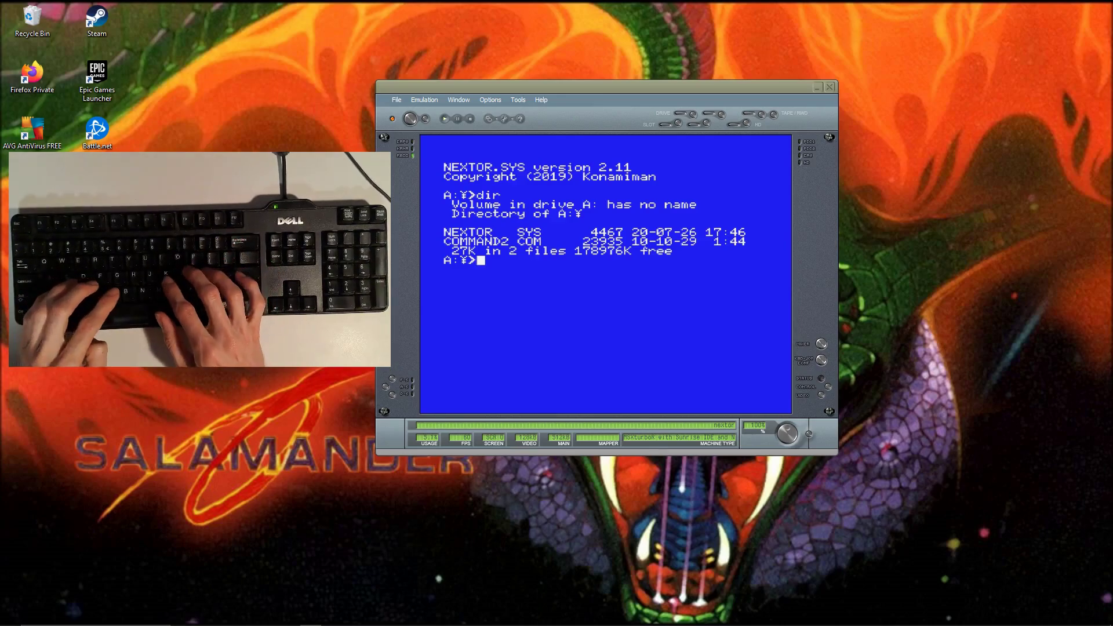
# - Change to drive B: and list its directory with dir
pyautogui.write('b')
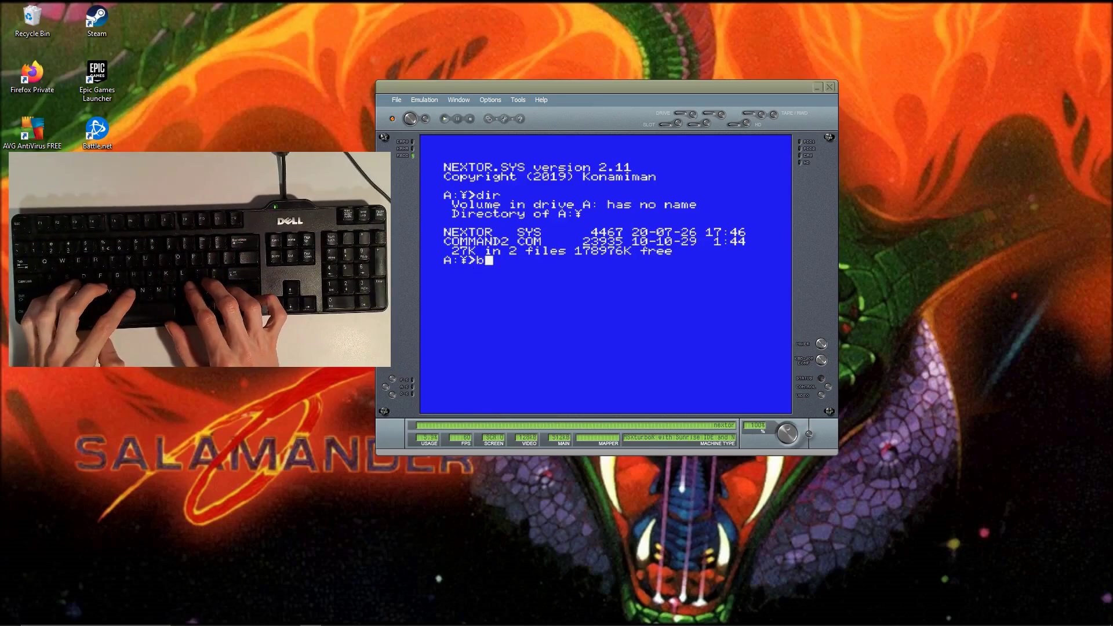
pyautogui.write('+')
pyautogui.press('BackSpace')
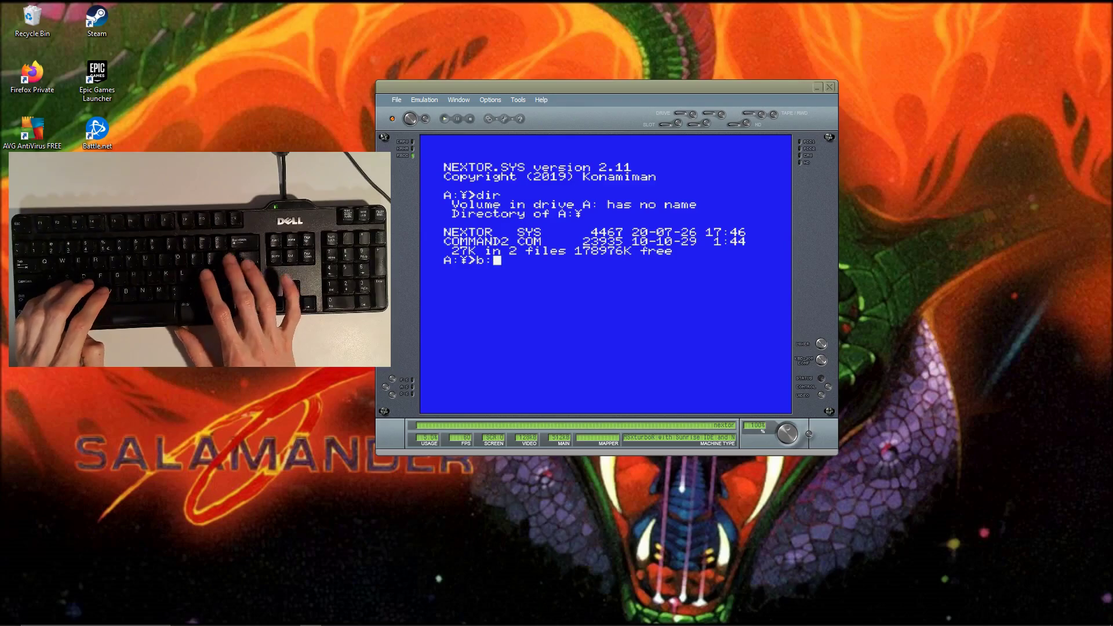
pyautogui.write(':')
pyautogui.press('Return')
pyautogui.write('dir')
pyautogui.press('Return')
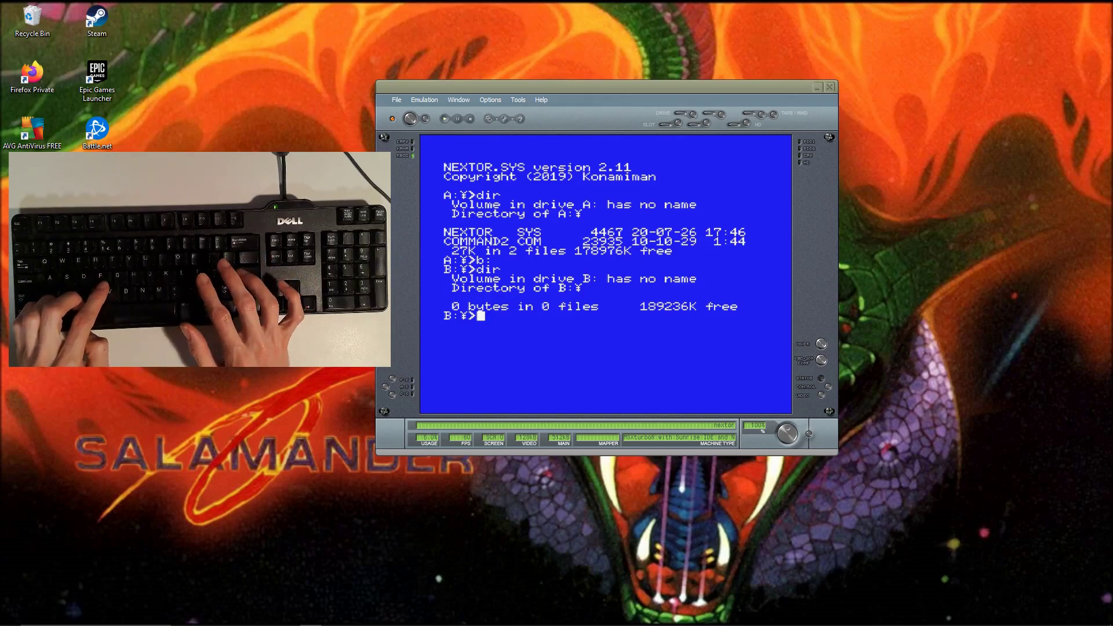
# - Change to drive C: and list its directory with dir
pyautogui.write('c+')
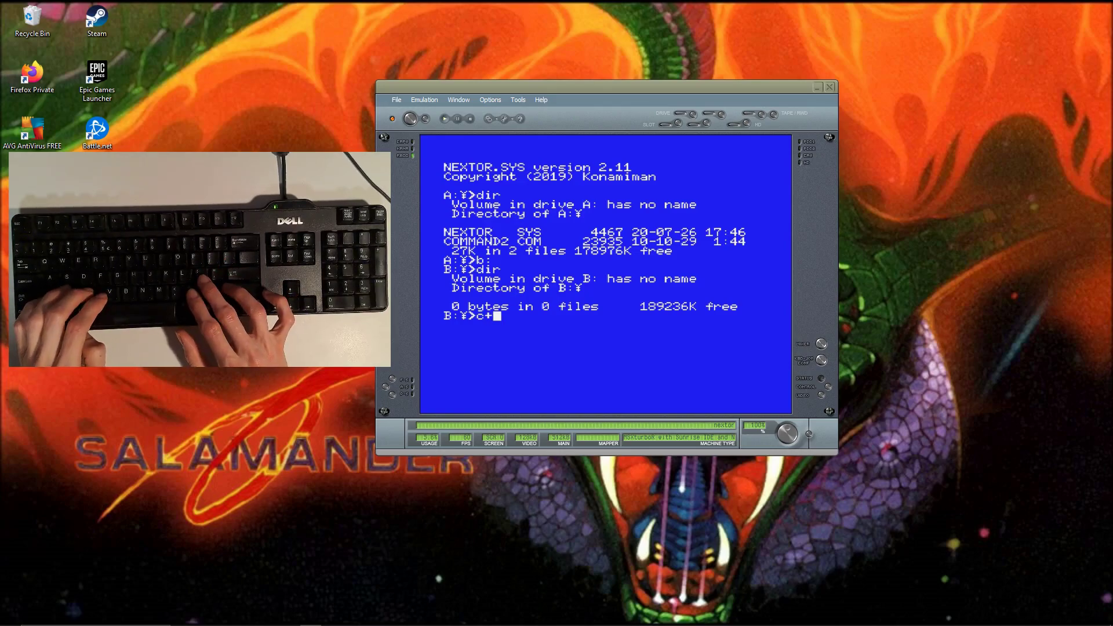
pyautogui.press('Return')
pyautogui.write('c')
pyautogui.write(':')
pyautogui.press('Return')
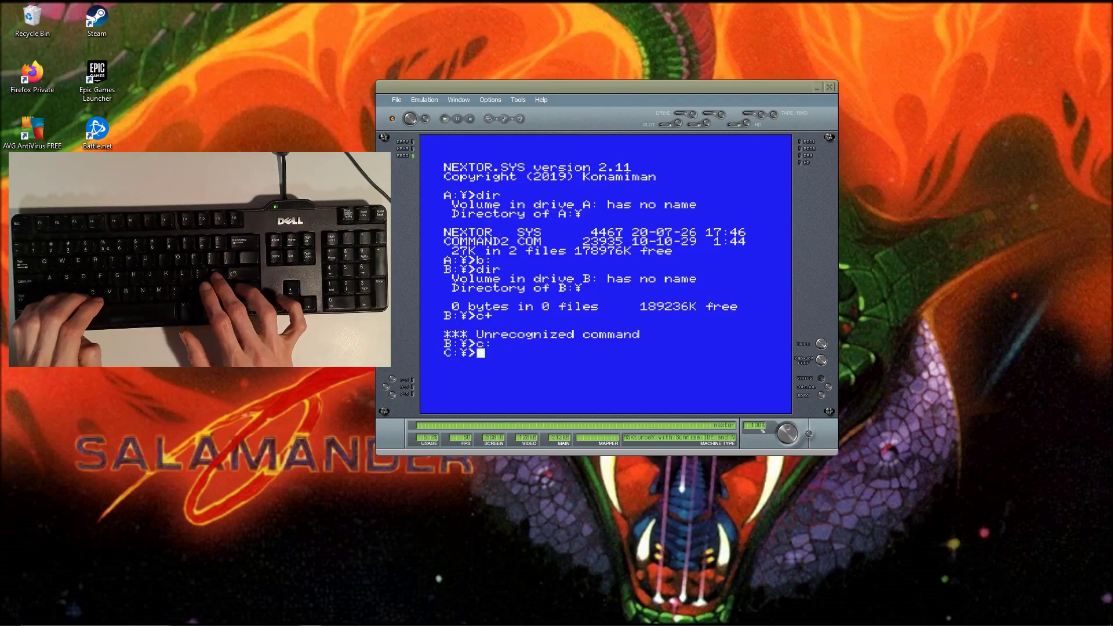
pyautogui.write('dir')
pyautogui.press('Return')
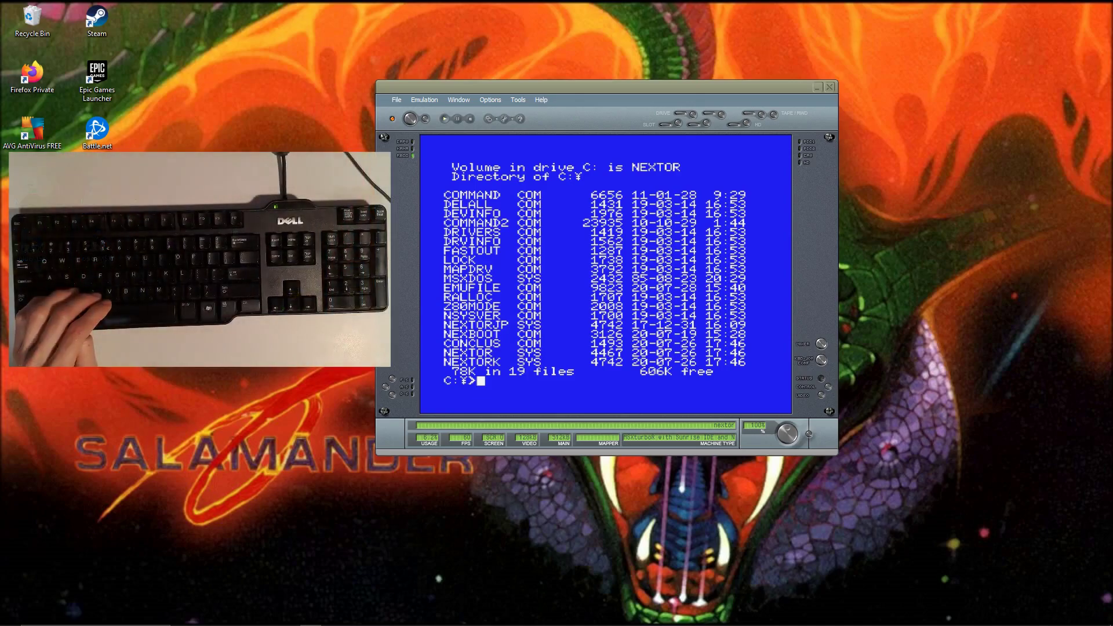
# - Change the current drive from C: back to B:
pyautogui.write('b+')
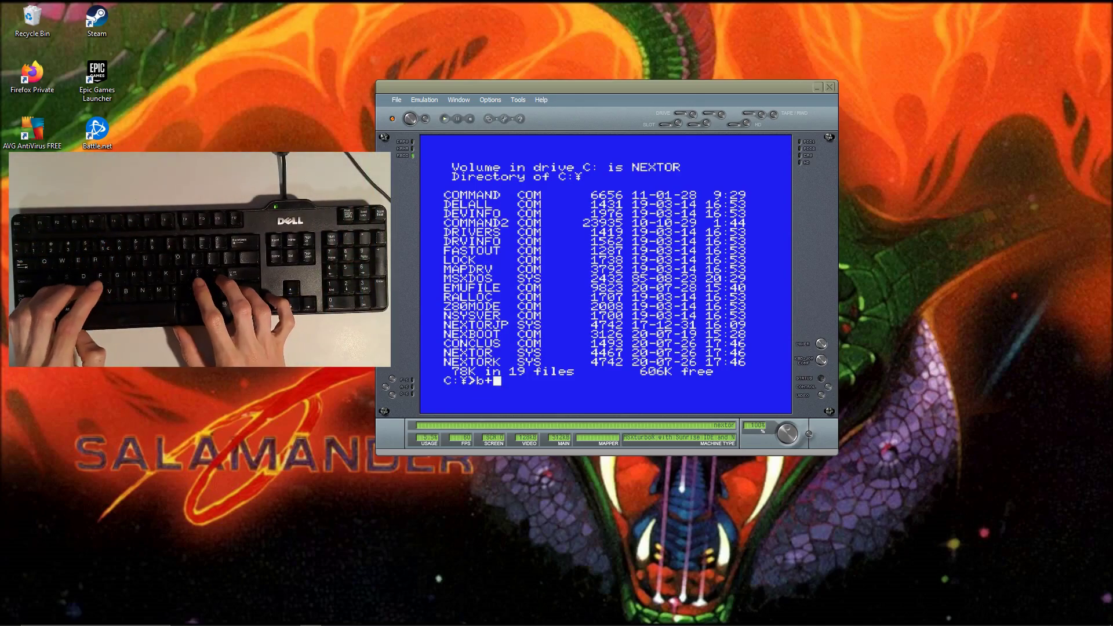
pyautogui.press('Return')
pyautogui.write('b')
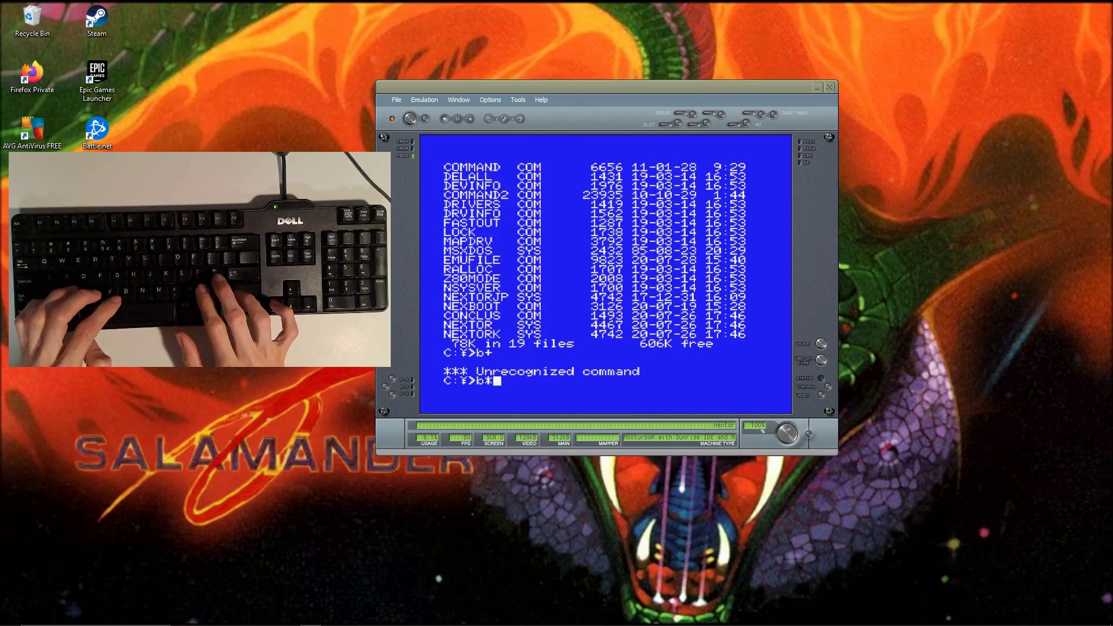
pyautogui.press('Return')
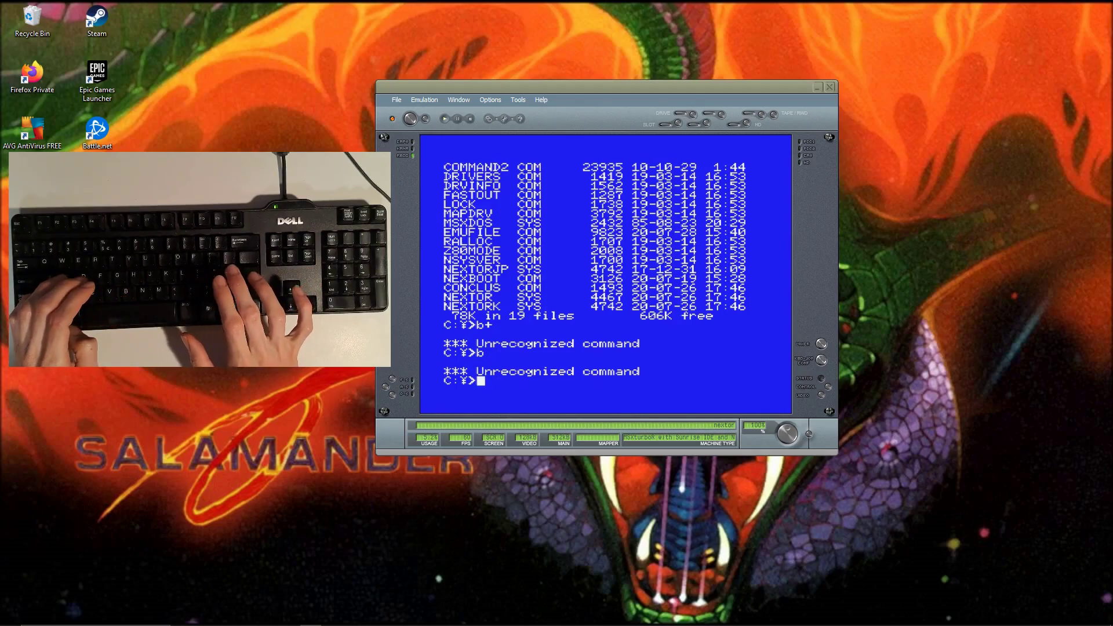
pyautogui.write('b:')
pyautogui.press('Return')
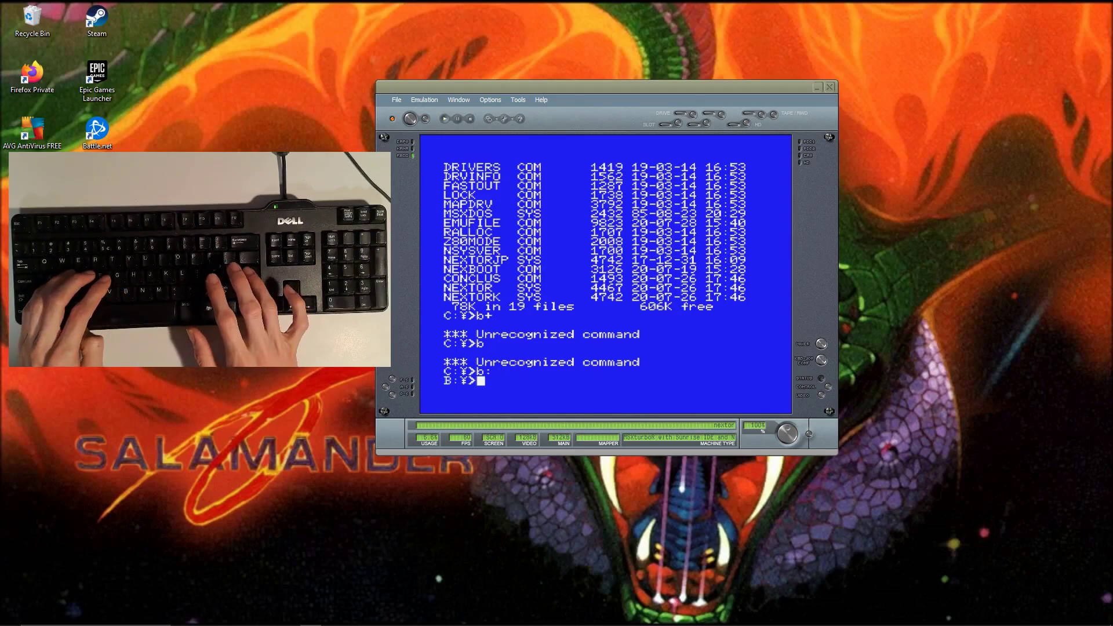
# - List the directory of drive B: with dir and copy nextor.sys from drive C: to drive B:
pyautogui.write('dir')
pyautogui.press('Return')
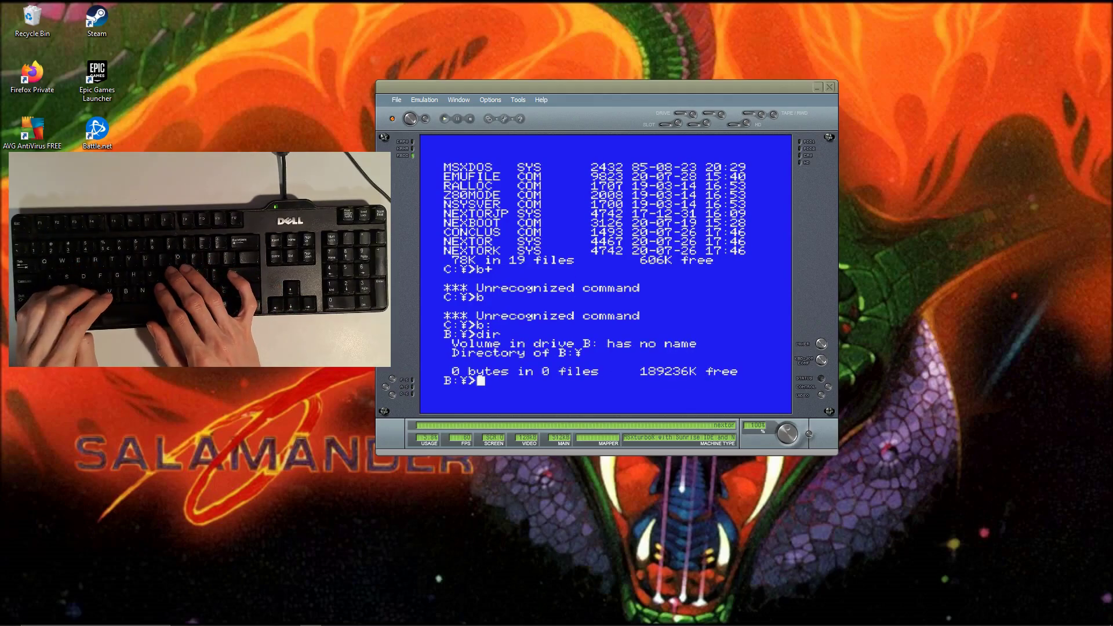
pyautogui.write('co')
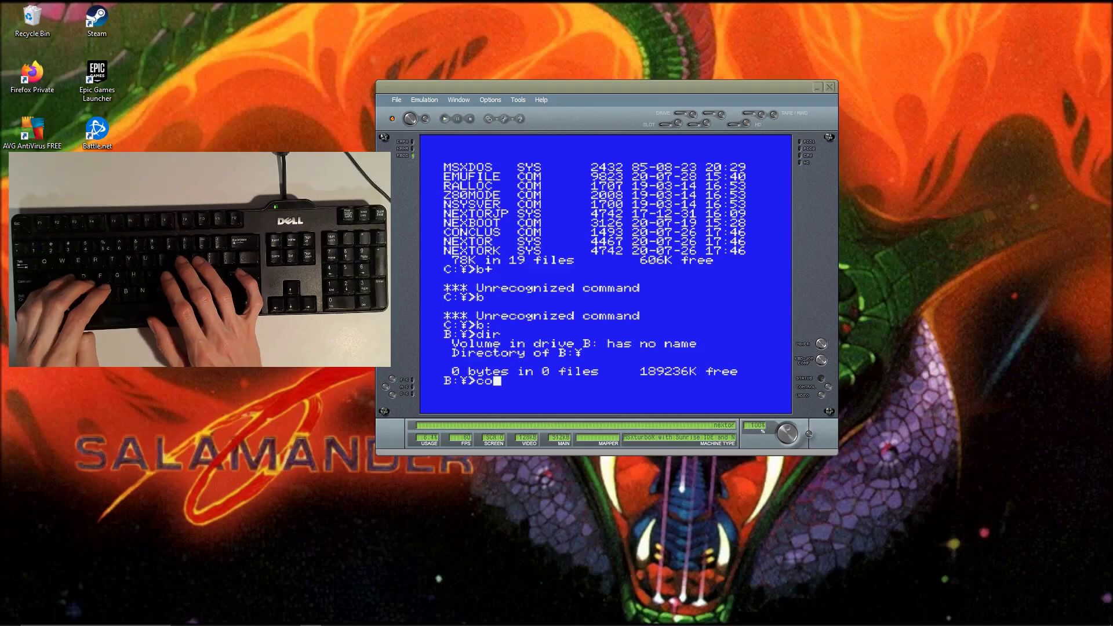
pyautogui.write('py c:')
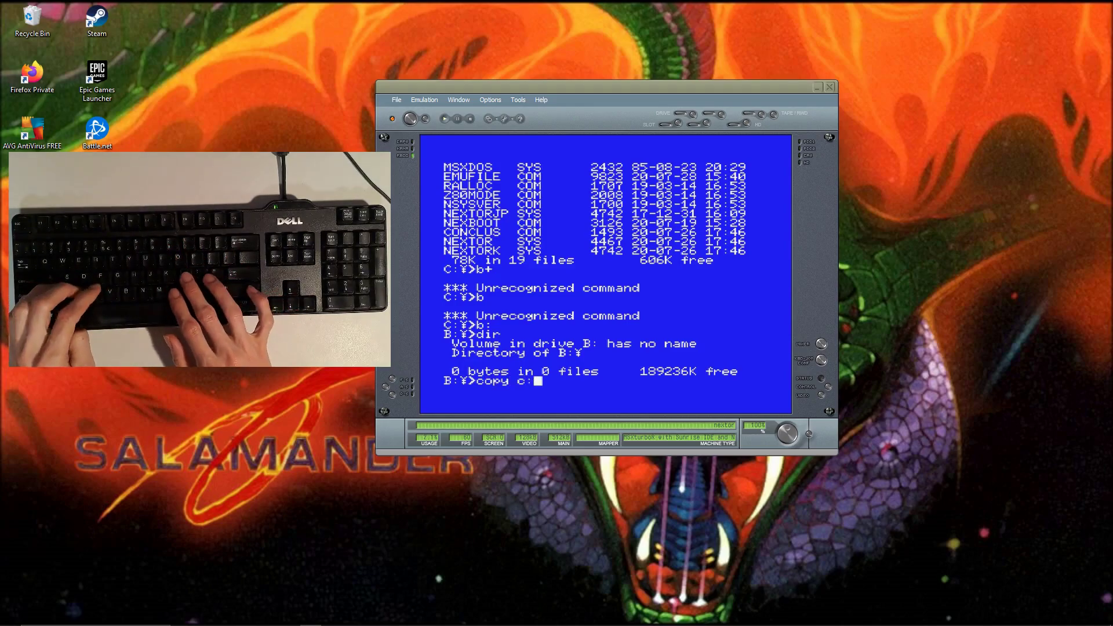
pyautogui.write('nextor')
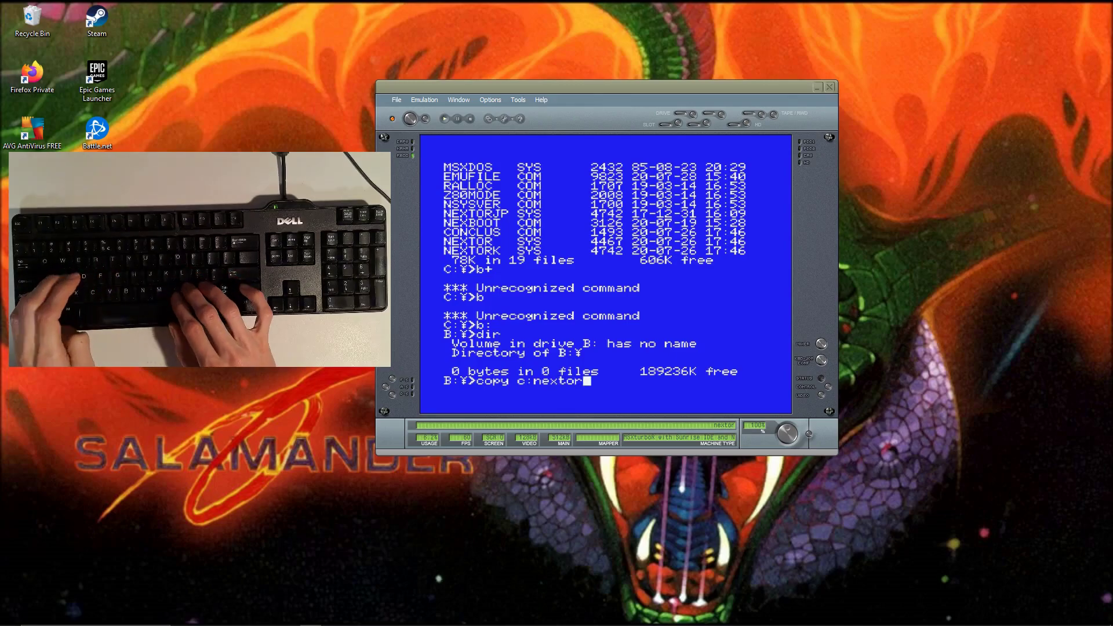
pyautogui.write('.sys')
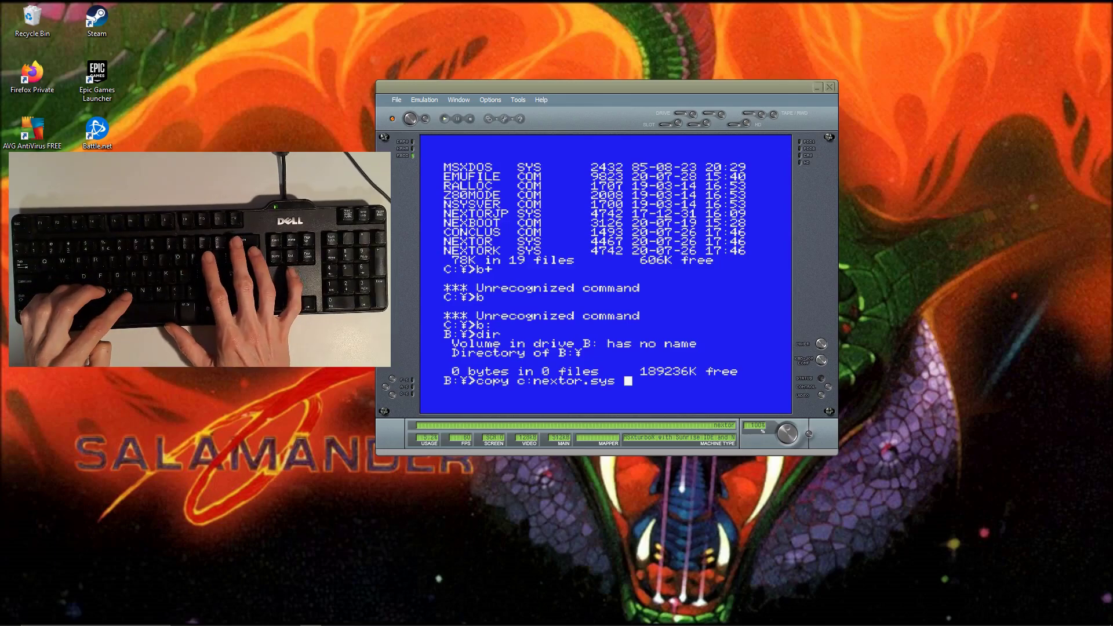
pyautogui.write('b:')
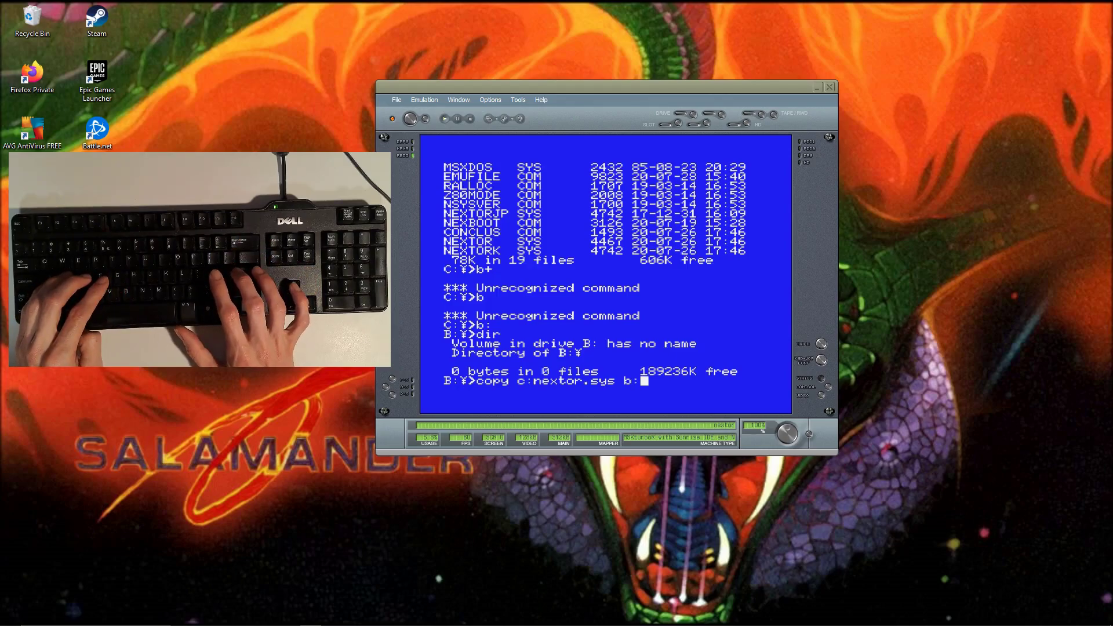
pyautogui.press('Return')
# - Copy command2.com from drive C: to drive B: and list the directory of drive B: with dir
pyautogui.write('c')
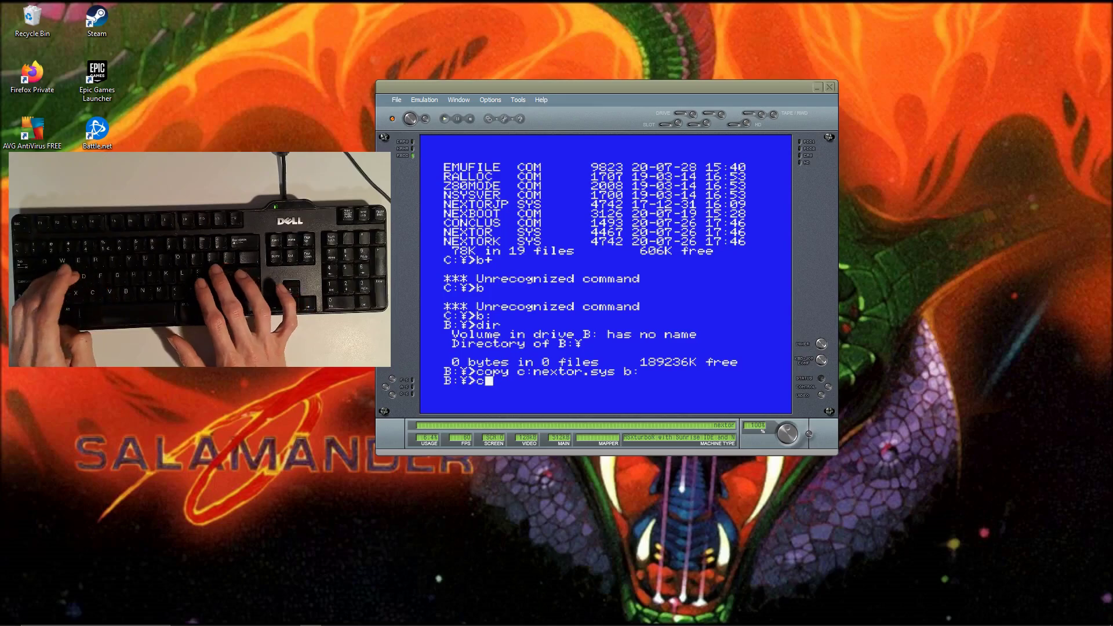
pyautogui.write('opy c')
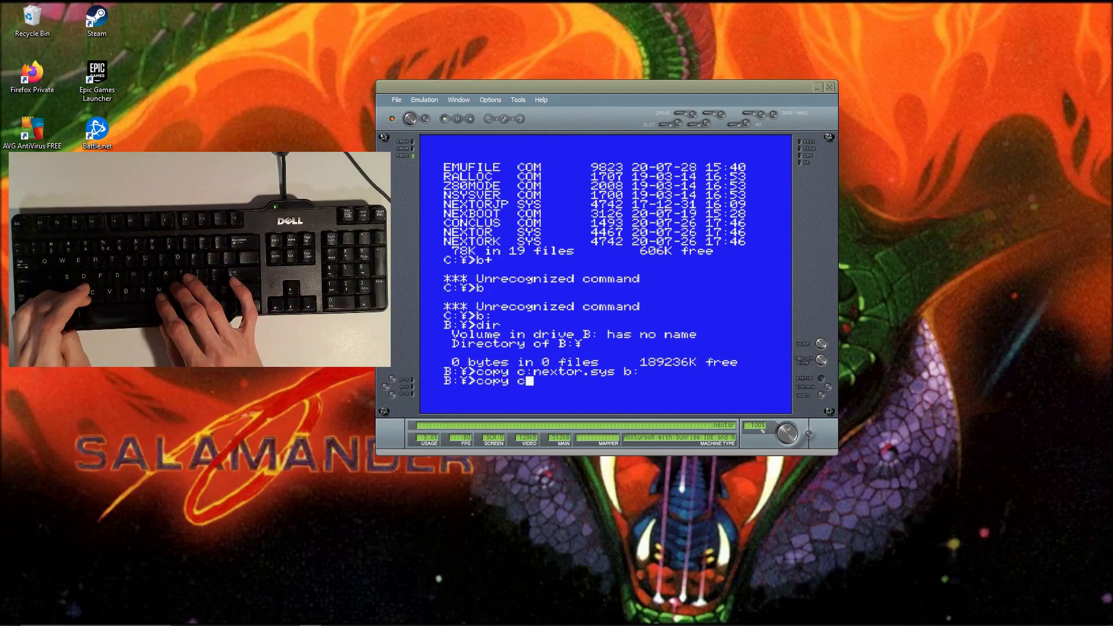
pyautogui.write(':comman')
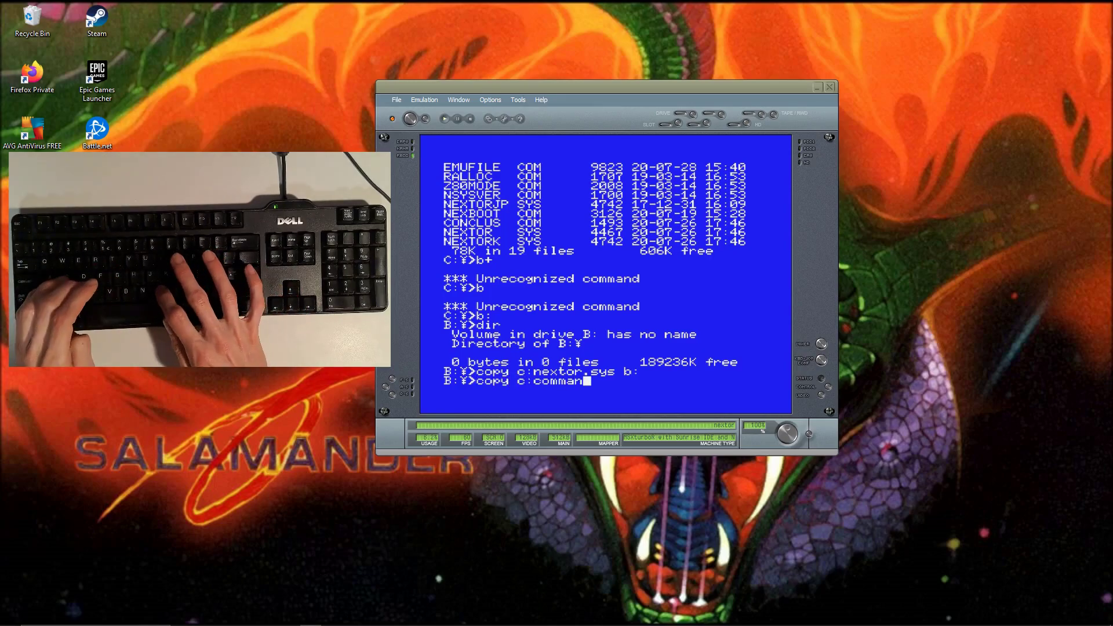
pyautogui.write('d2.com')
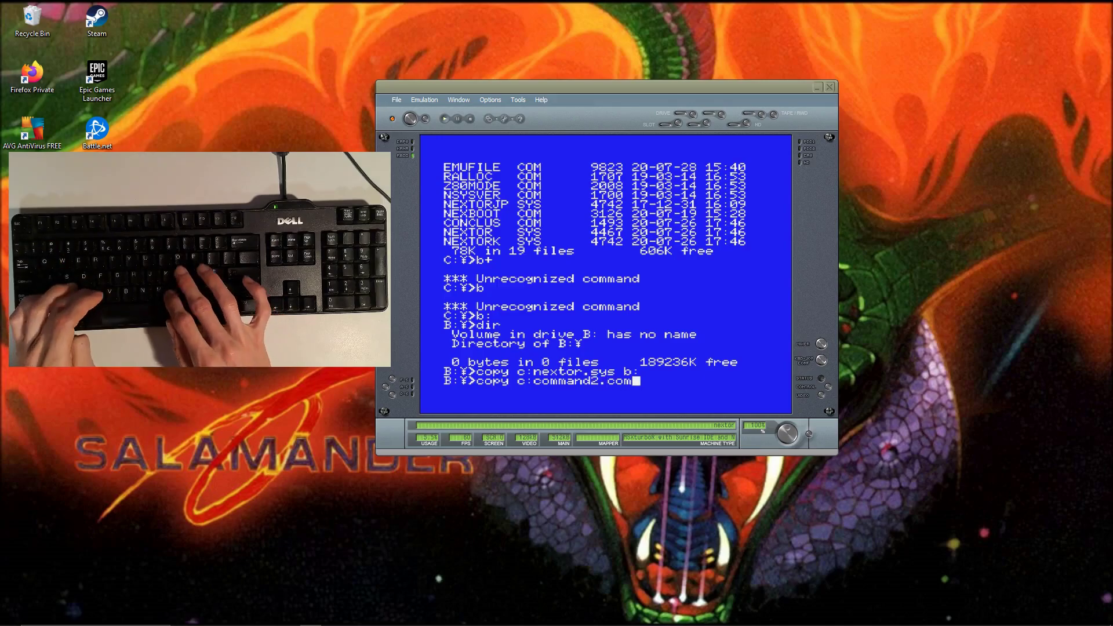
pyautogui.write(' b:')
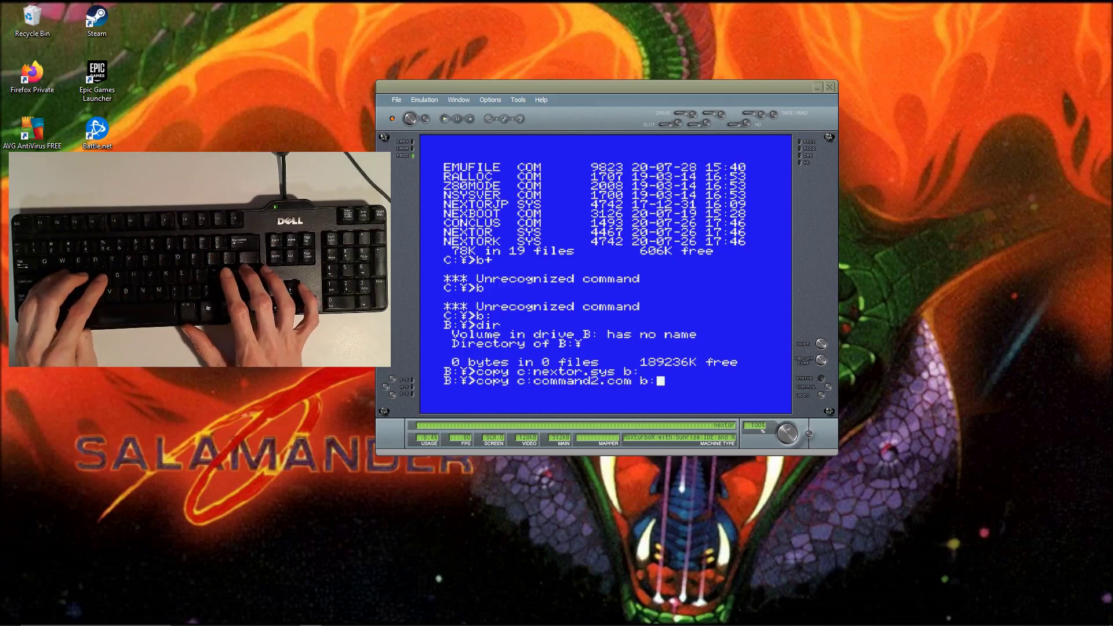
pyautogui.press('Return')
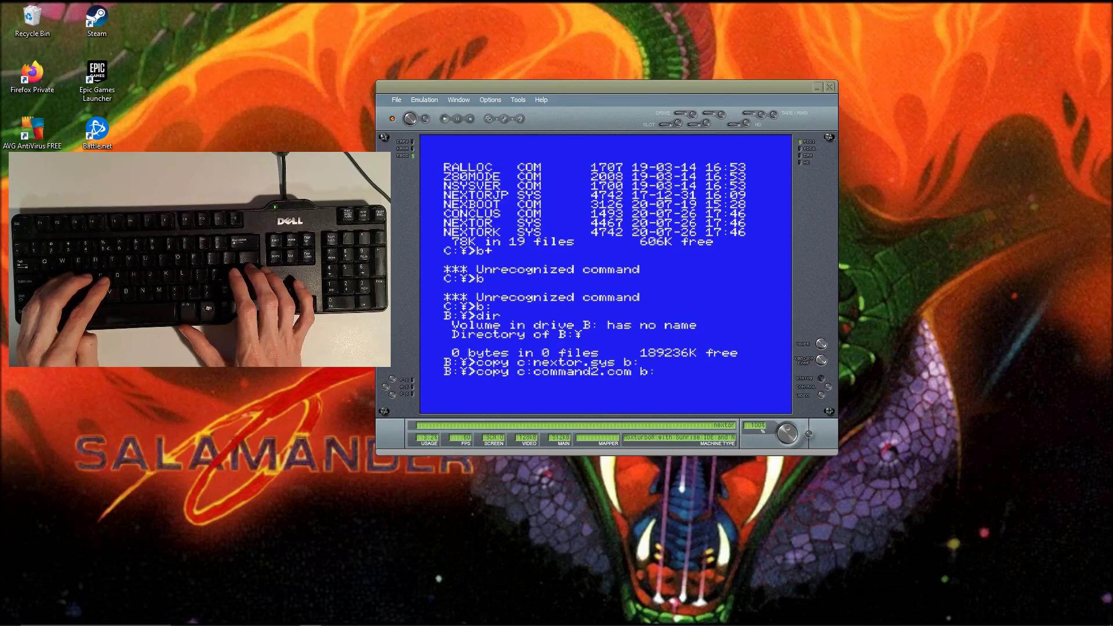
pyautogui.write('dir')
pyautogui.press('Return')
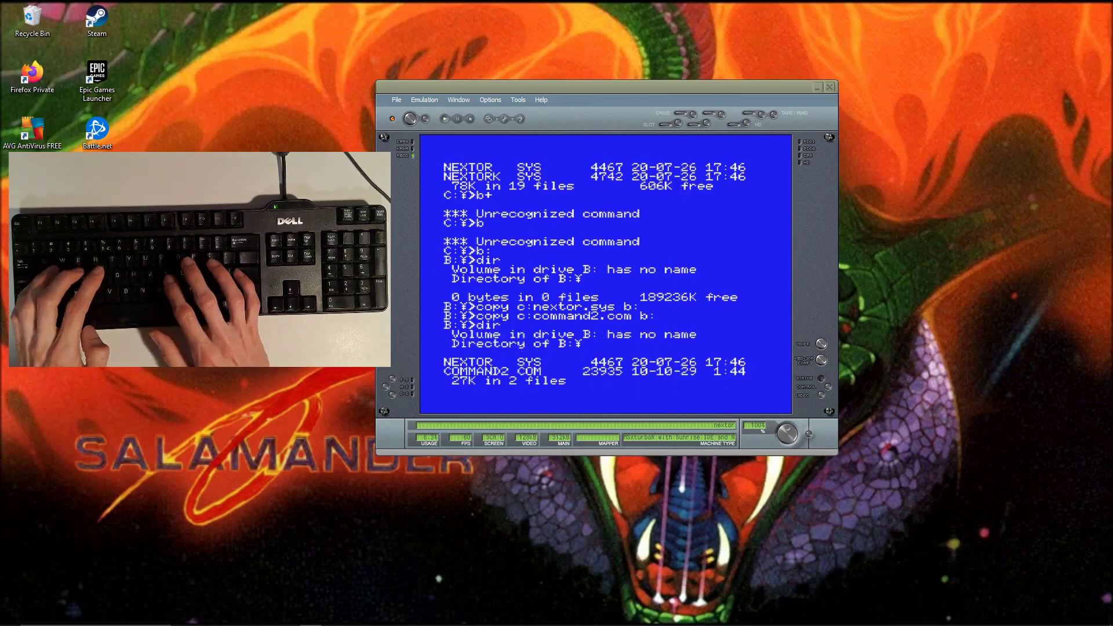